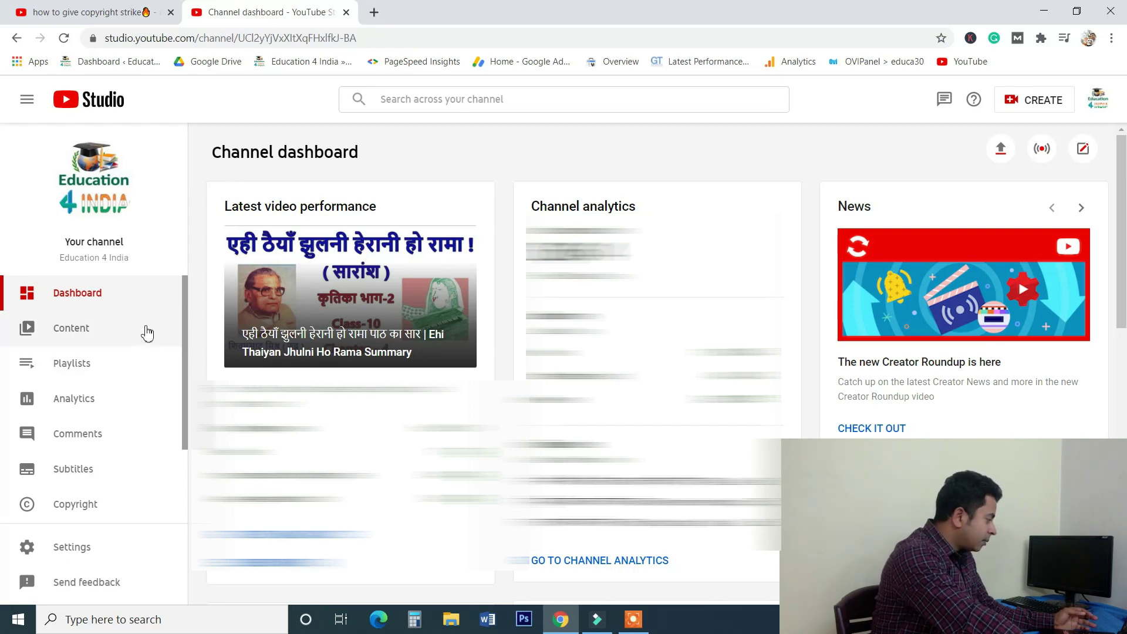
Scroll down the Channel dashboard to view video performance, analytics and news.
scroll(145, 333, "down", 2)
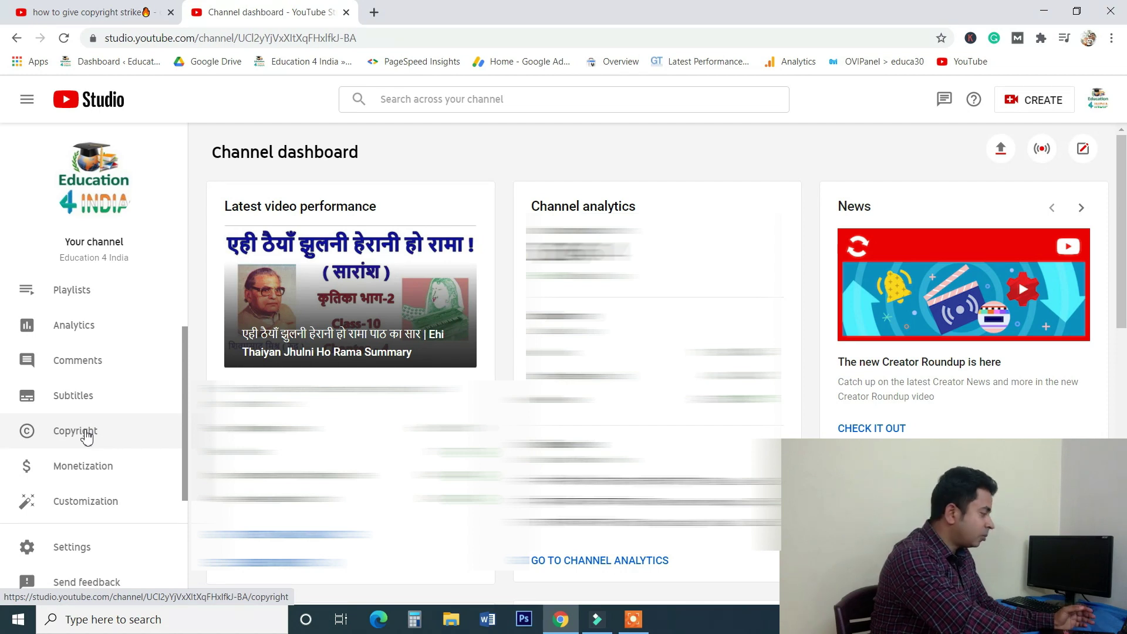
Go to Copyright in the left sidebar to see the Matches list.
left_click(86, 435)
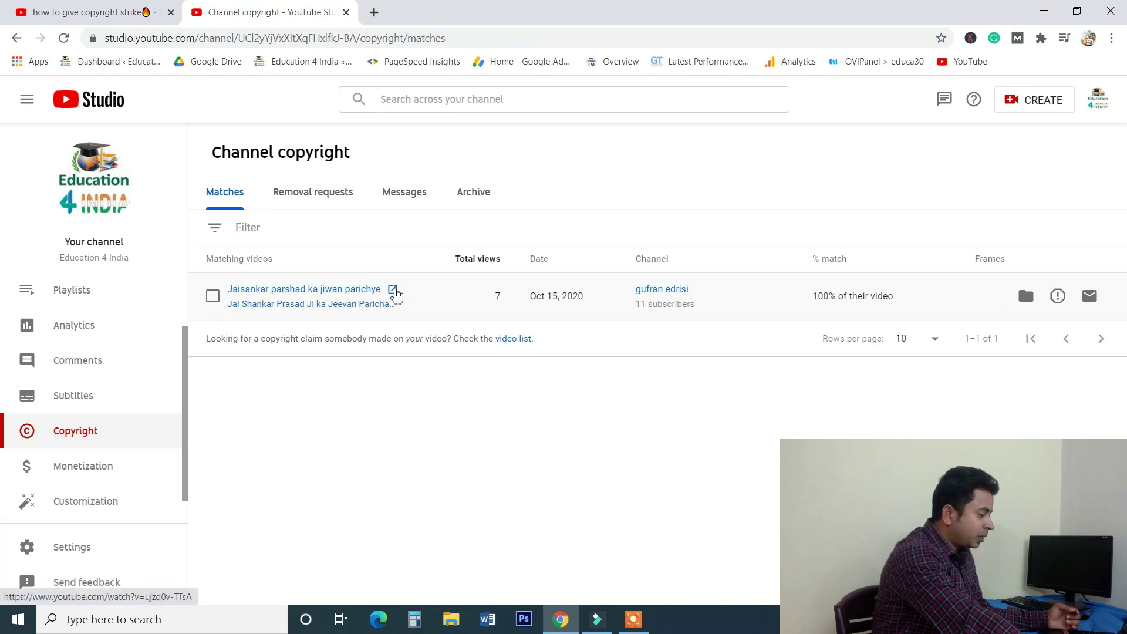
left_click(393, 291)
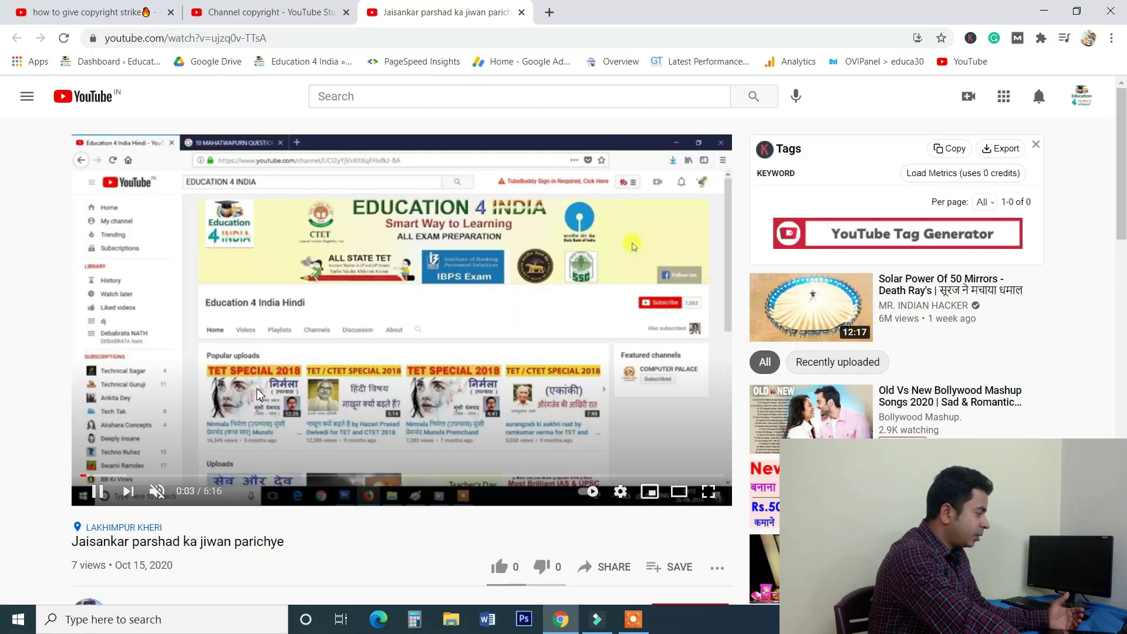
scroll(259, 395, "down", 2)
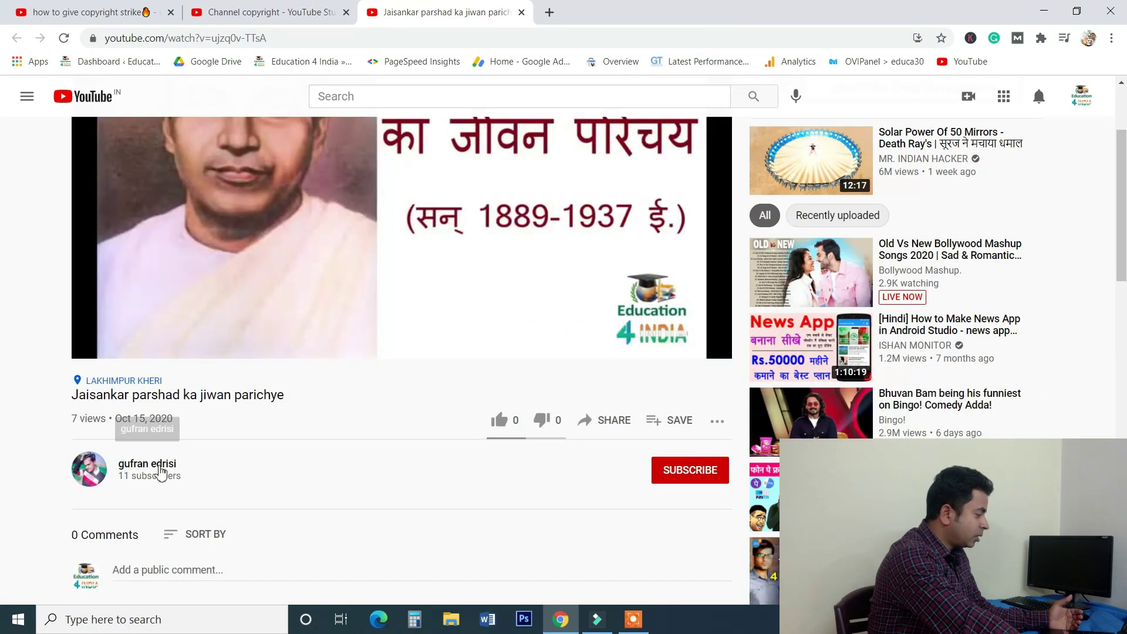
scroll(227, 464, "up", 2)
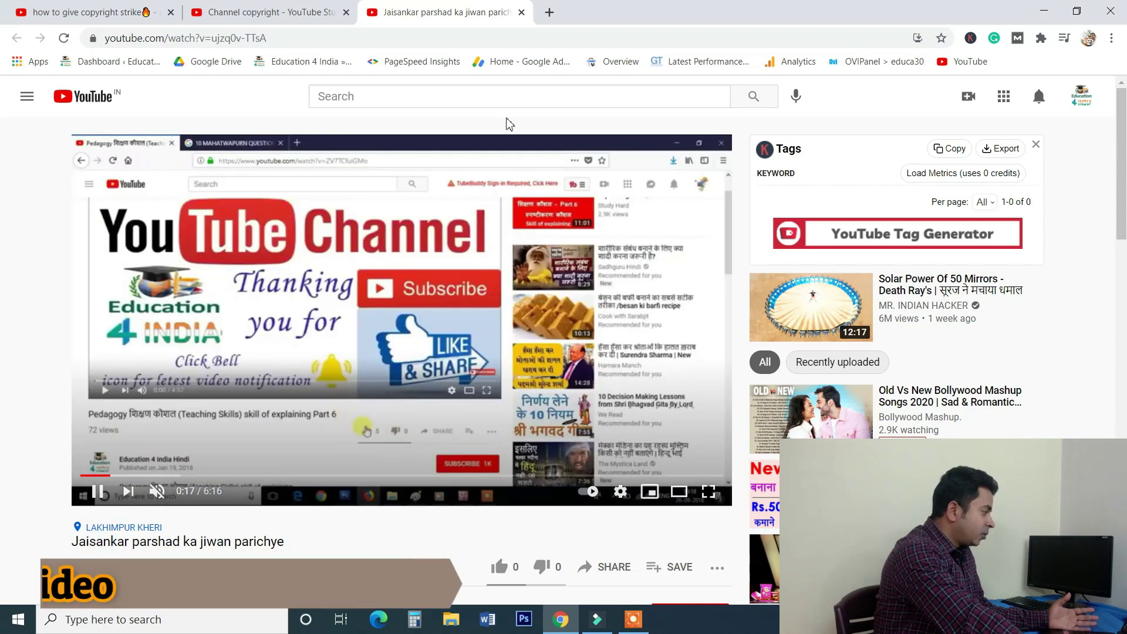
left_click(523, 13)
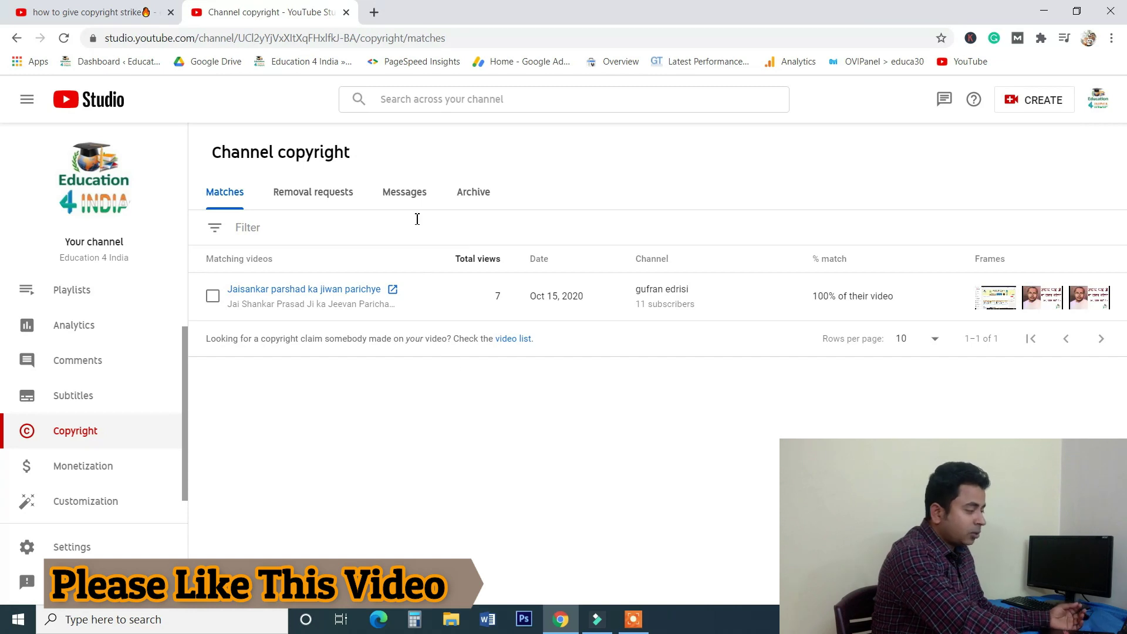
Select the 'Jaisankar parshad ka jiwan parichye' match and bring up its REQUEST REMOVAL choices.
mouse_move(398, 302)
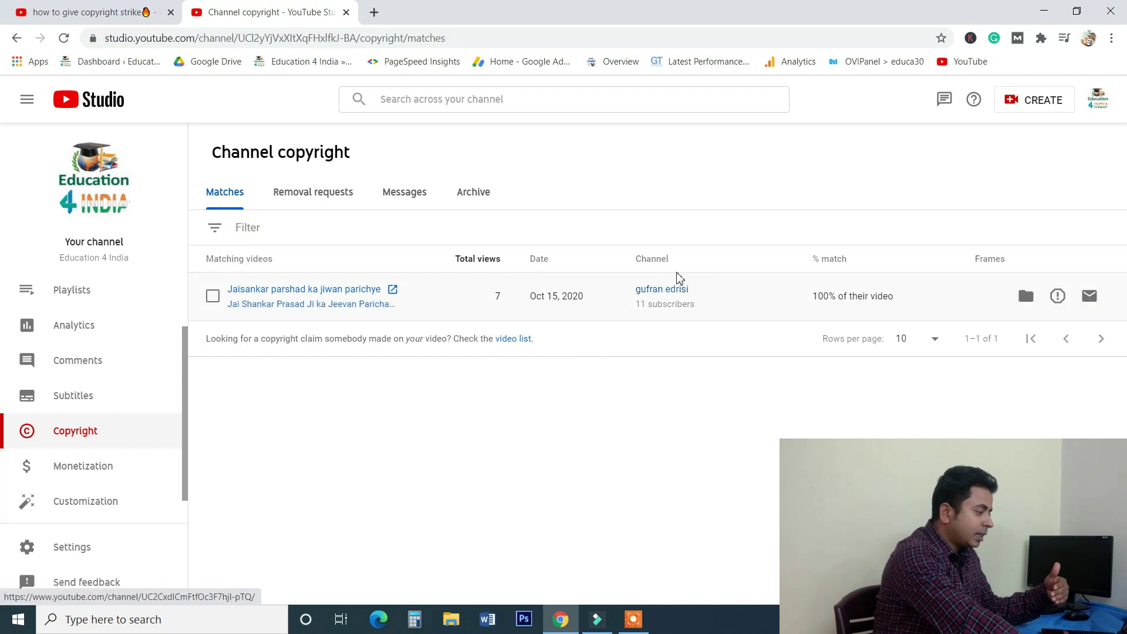
left_click(214, 298)
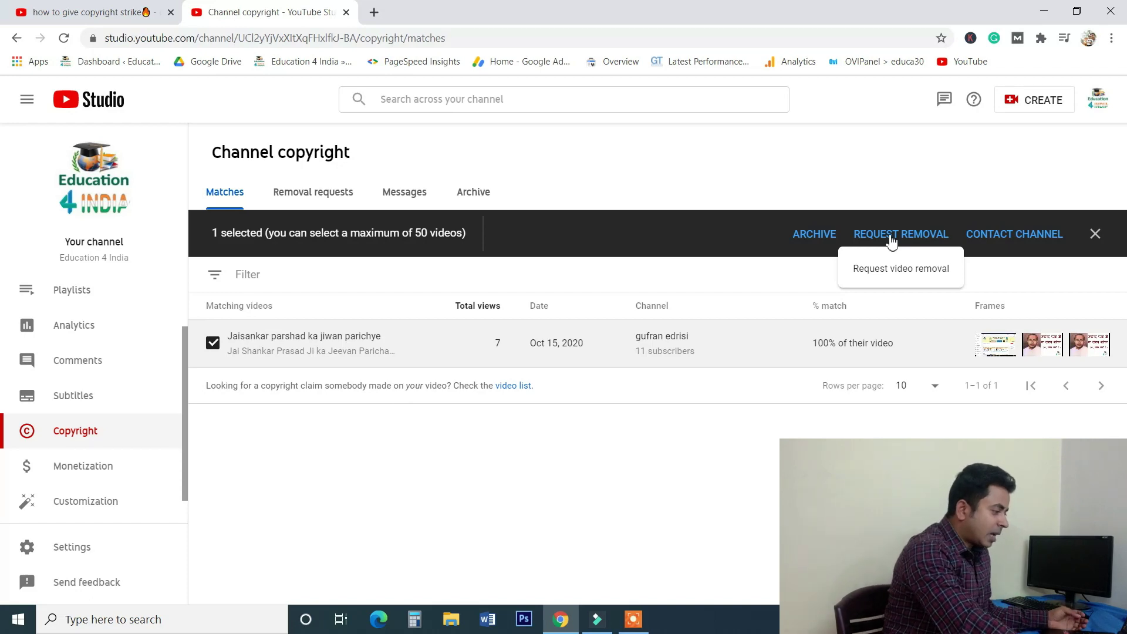
left_click(891, 240)
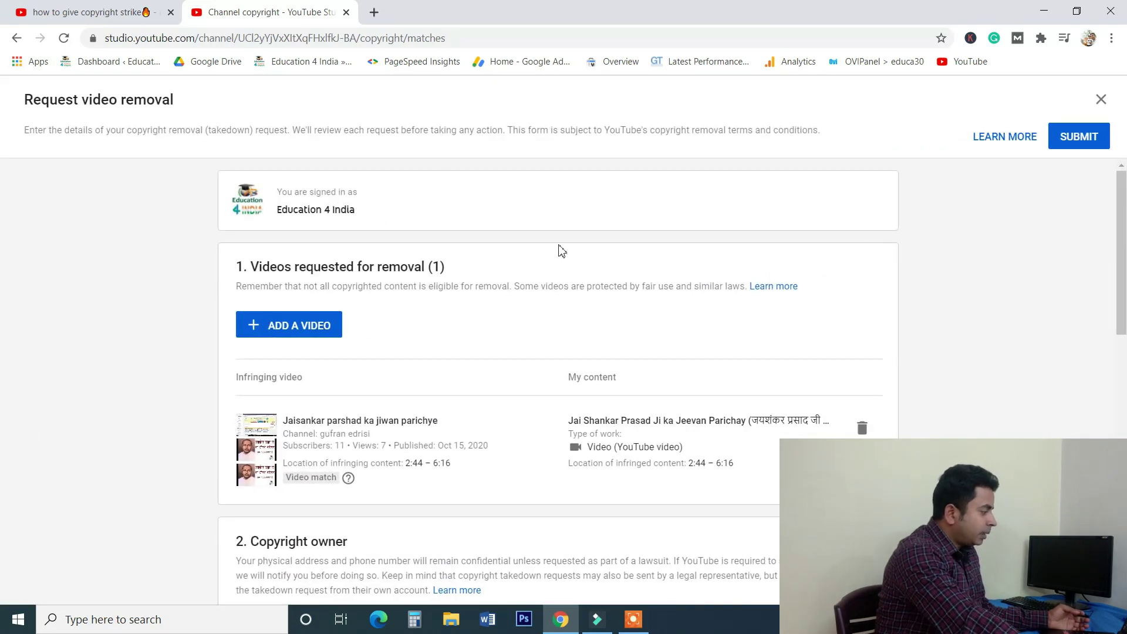
Scroll the Request video removal form down to section 2, Copyright owner.
scroll(558, 267, "down", 3)
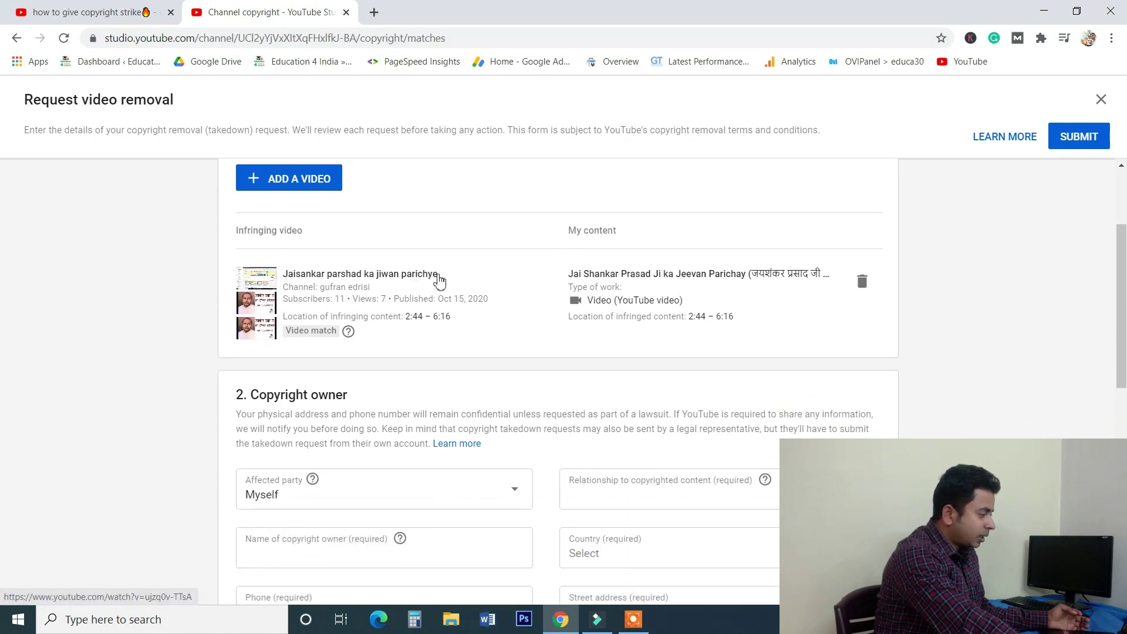
scroll(556, 270, "down", 1)
scroll(278, 365, "down", 1)
scroll(358, 309, "down", 1)
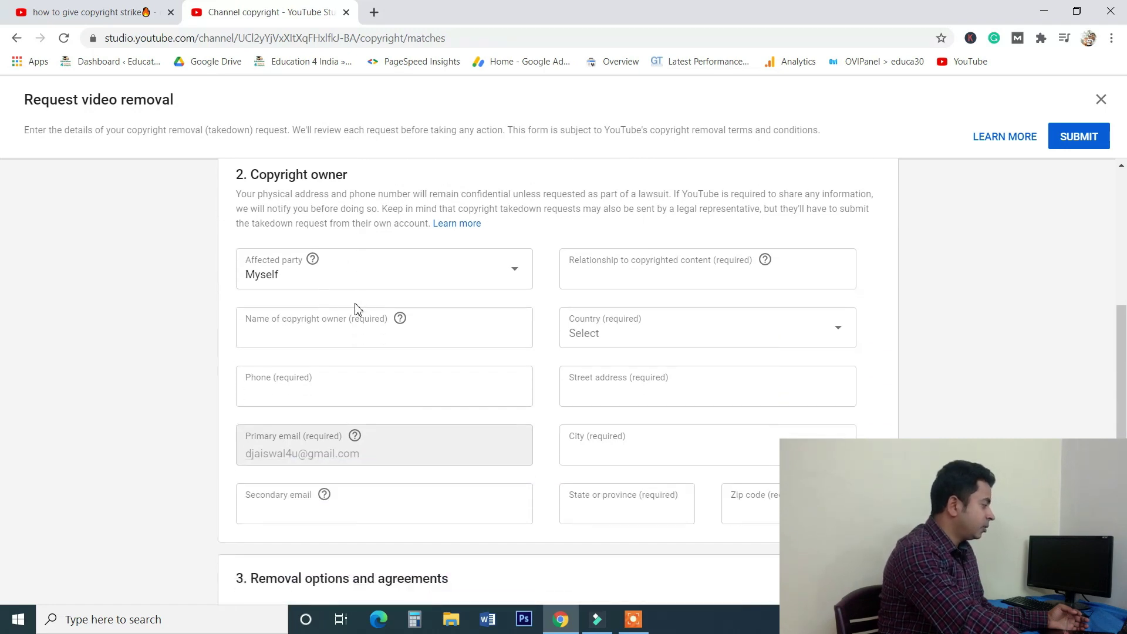
Enter the owner's name in capitals, relationship OWNER, and a phone number.
left_click(277, 330)
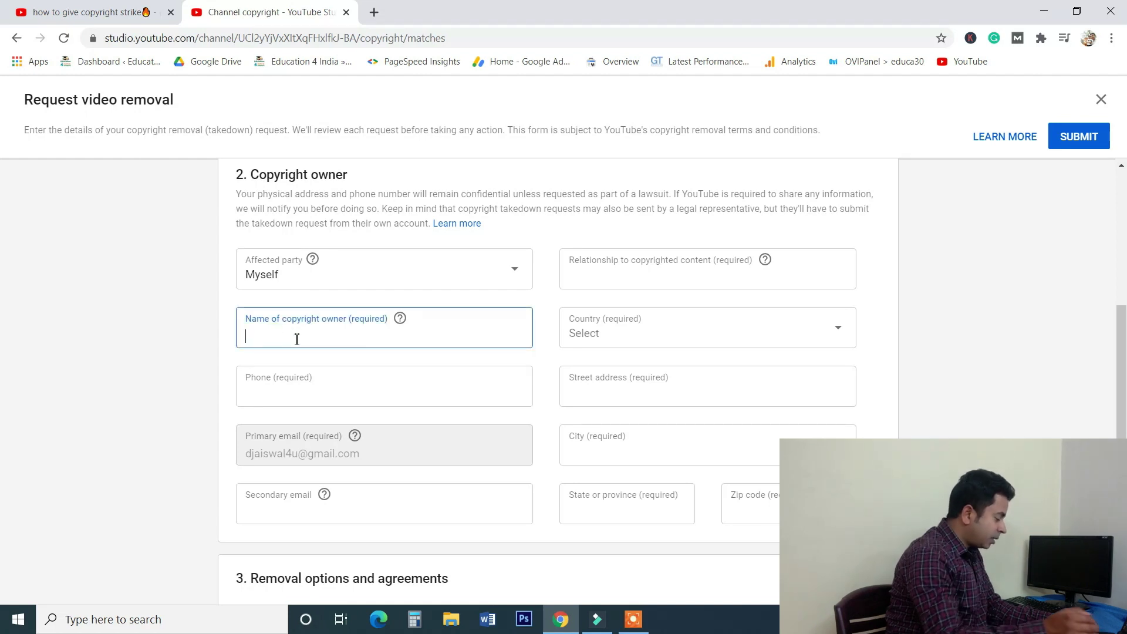
key("Caps_Lock")
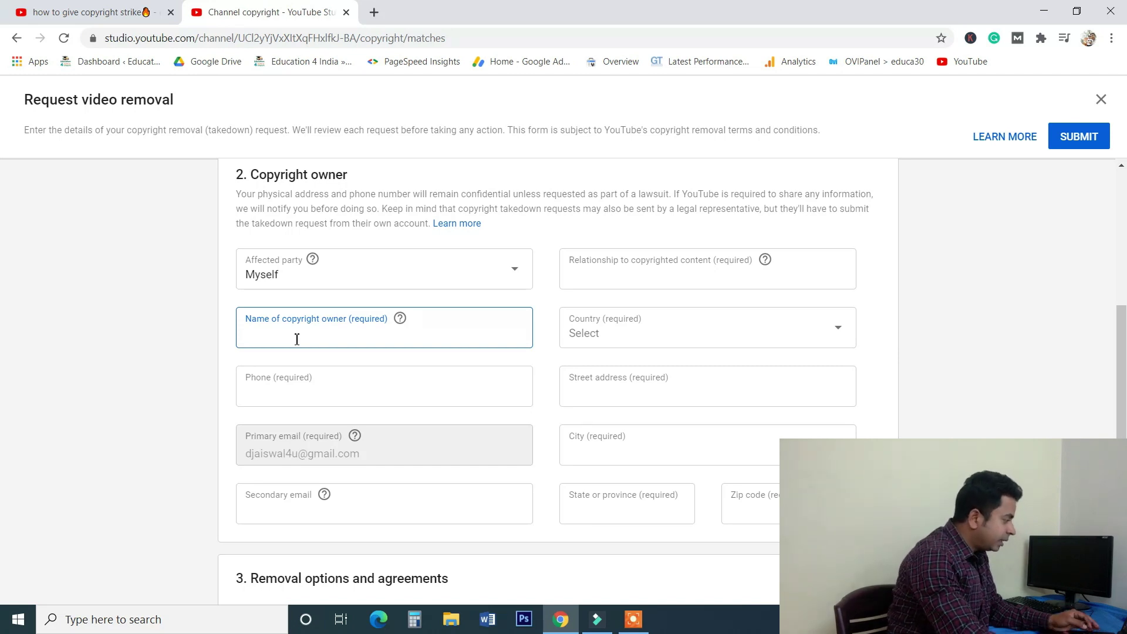
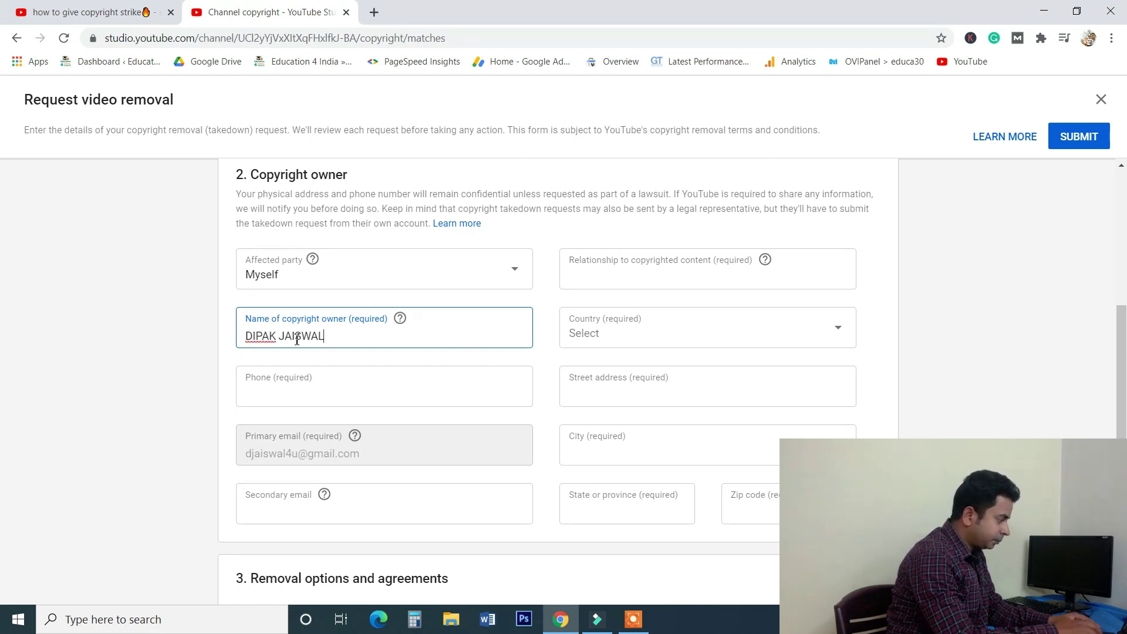
left_click(609, 275)
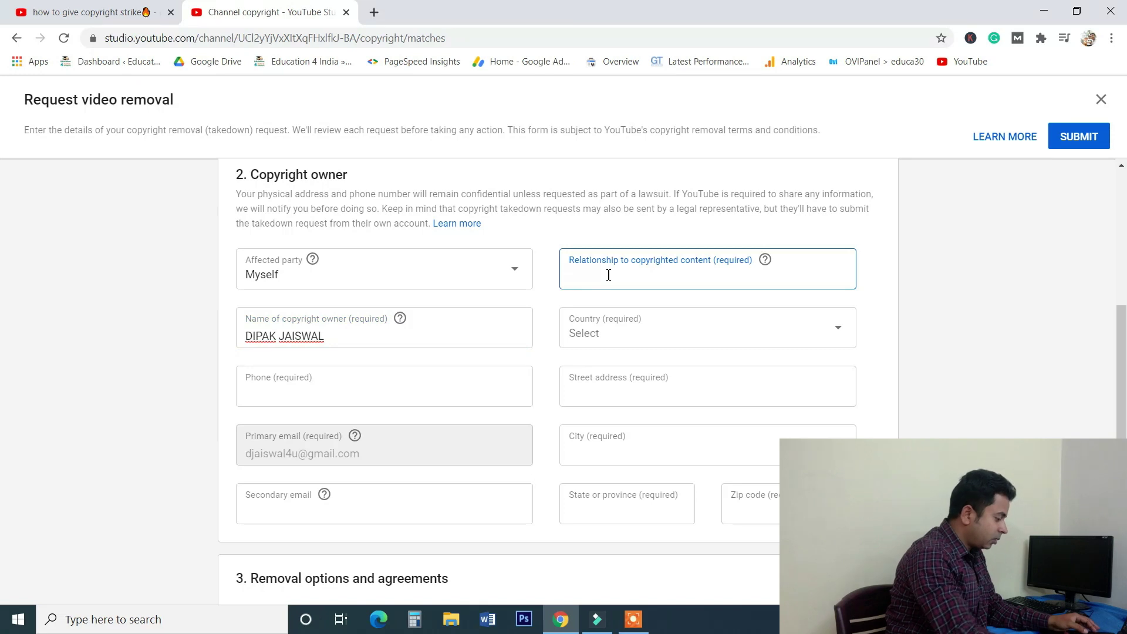
type("OWNER")
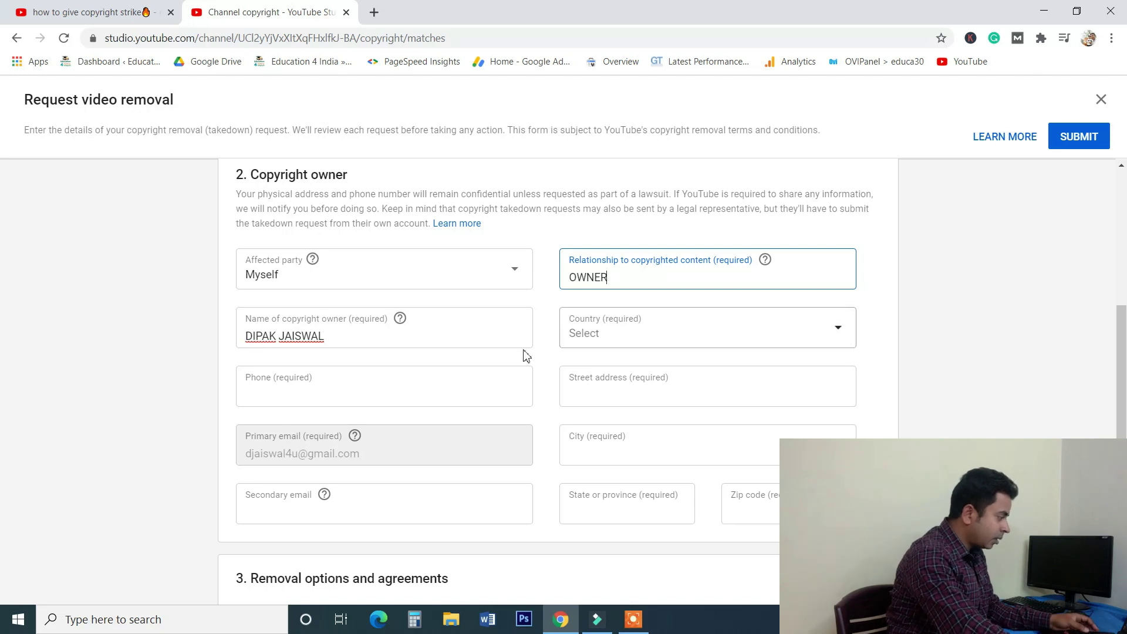
left_click(322, 388)
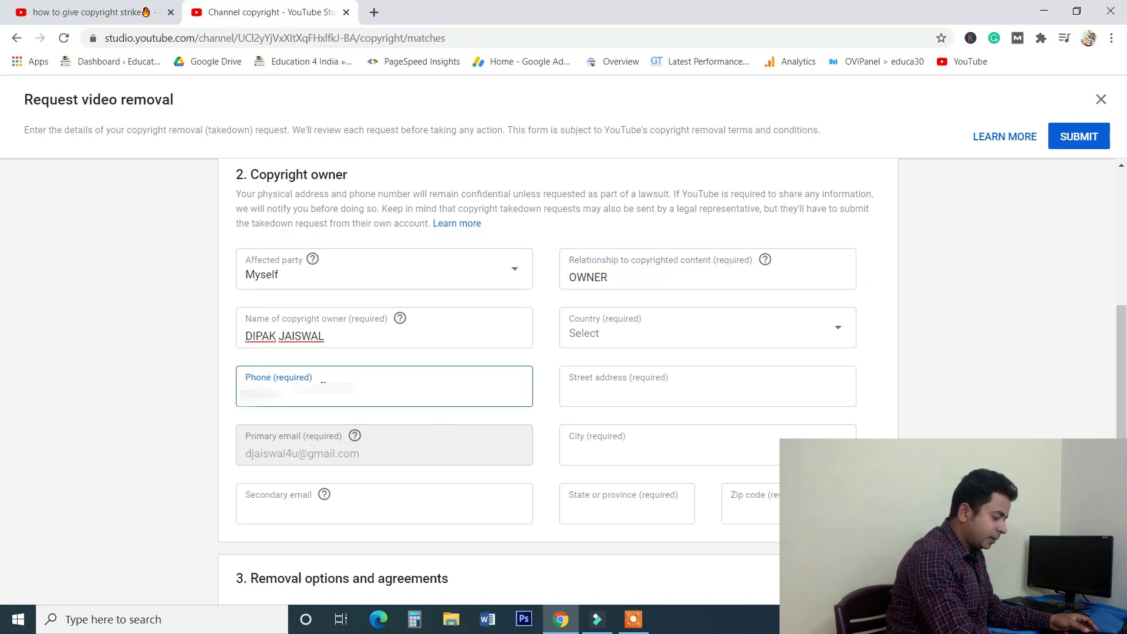
type("12345678")
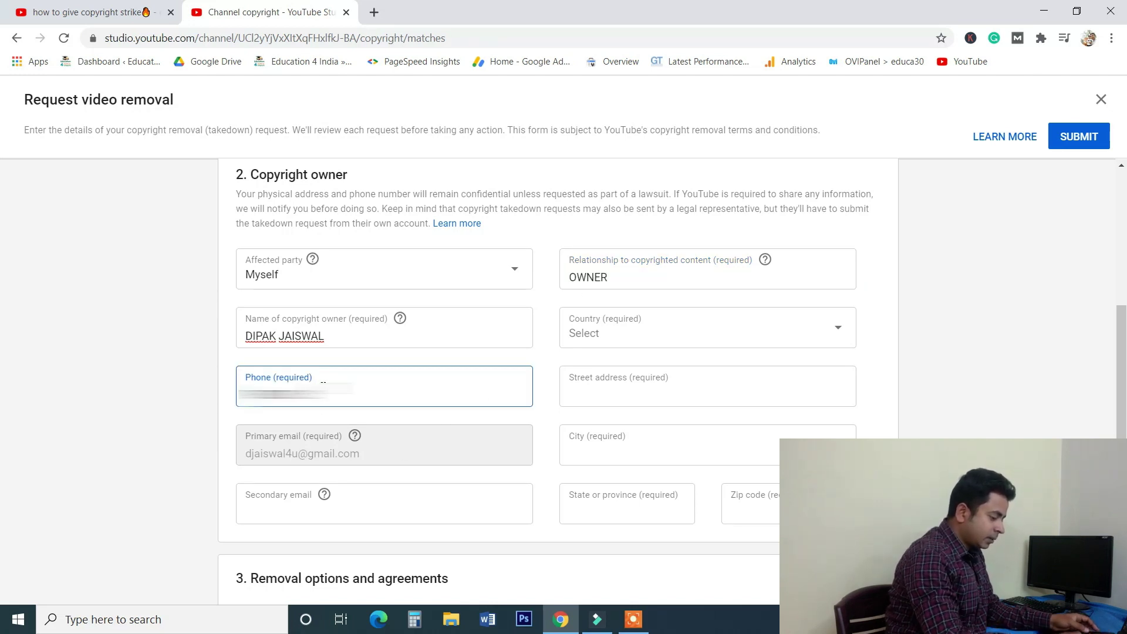
Set the country to India and fill in the owner's street address fields.
left_click(628, 338)
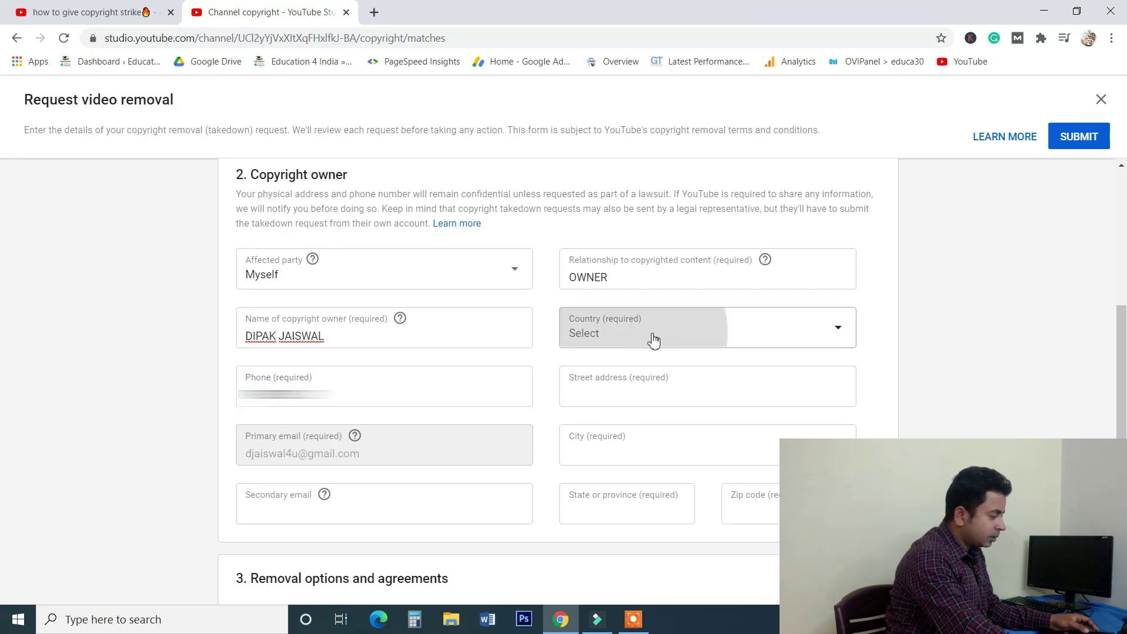
type("india")
left_click(594, 464)
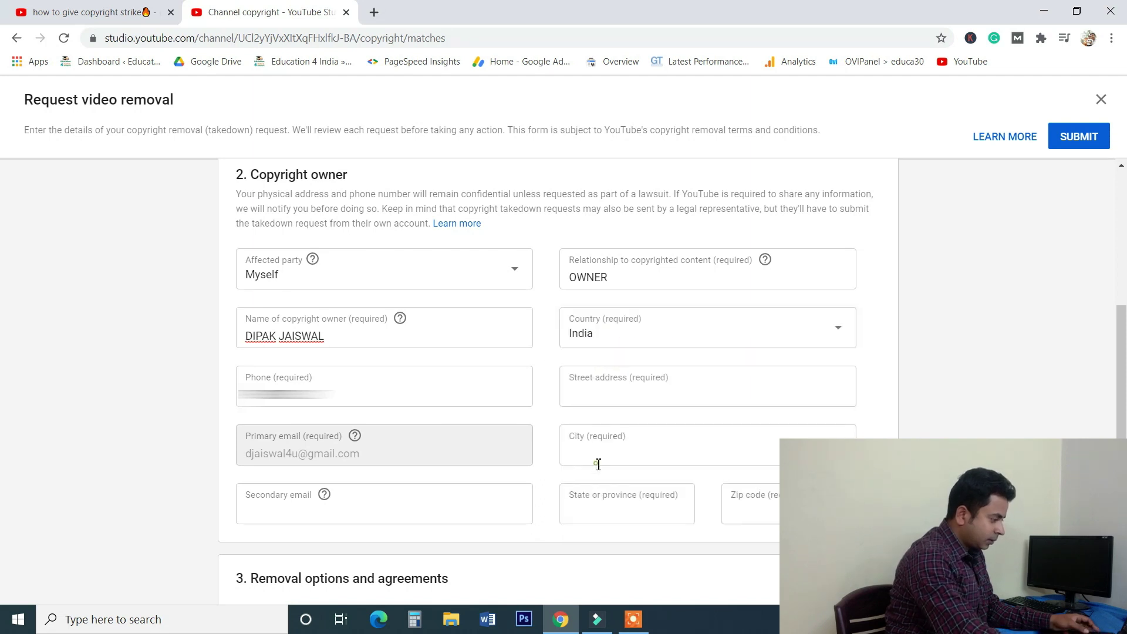
left_click(612, 397)
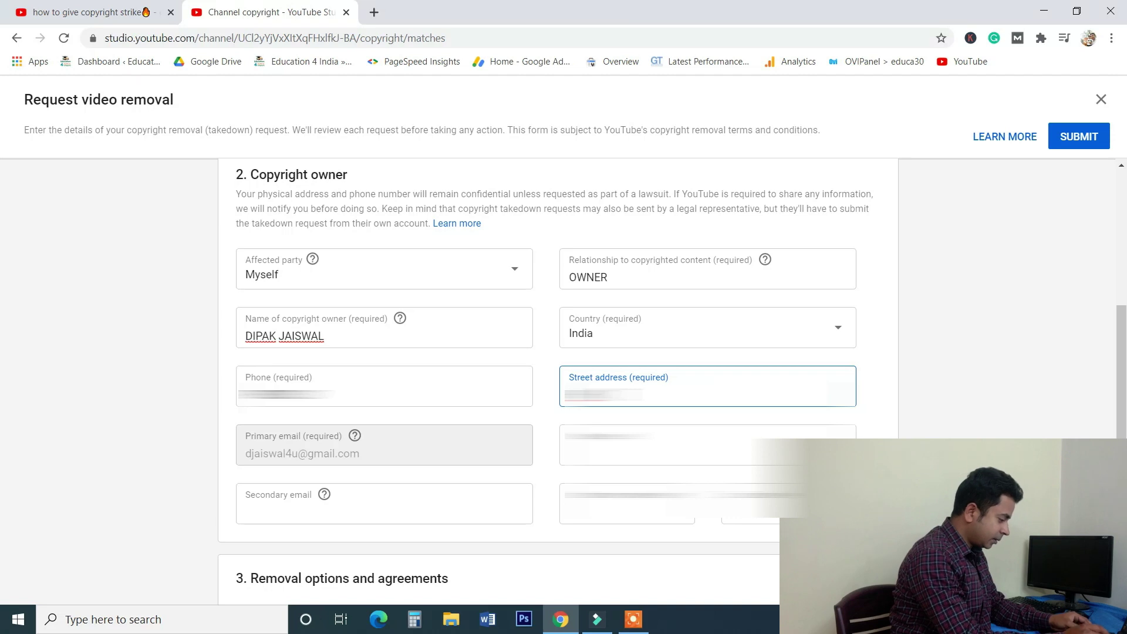
type("Road, Nagar")
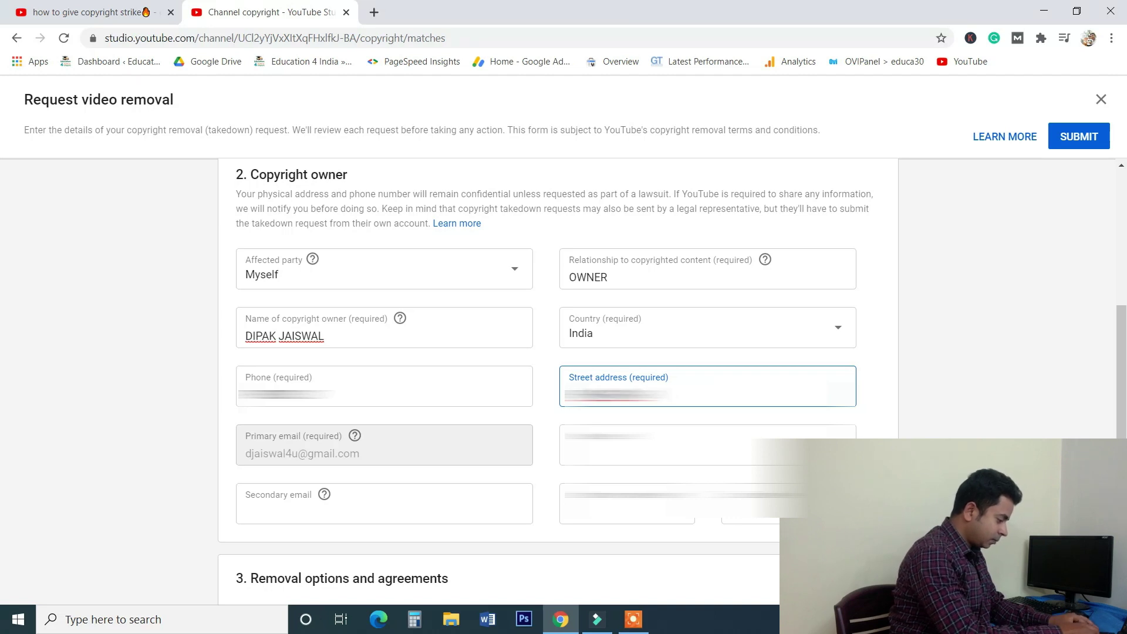
type(" Colony, ")
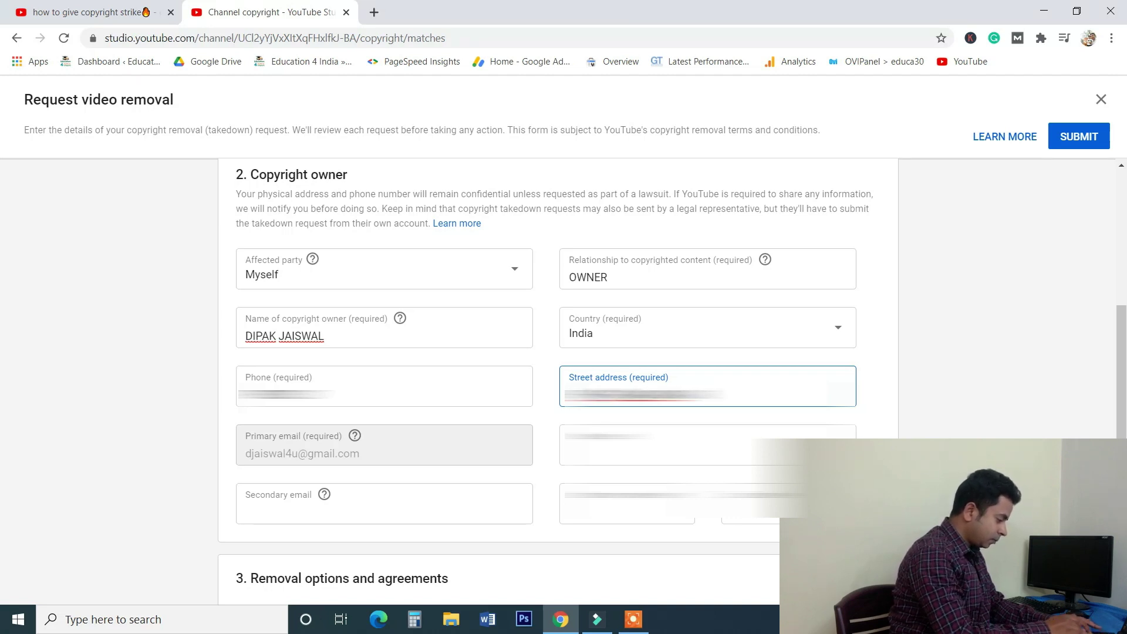
type("Delhi")
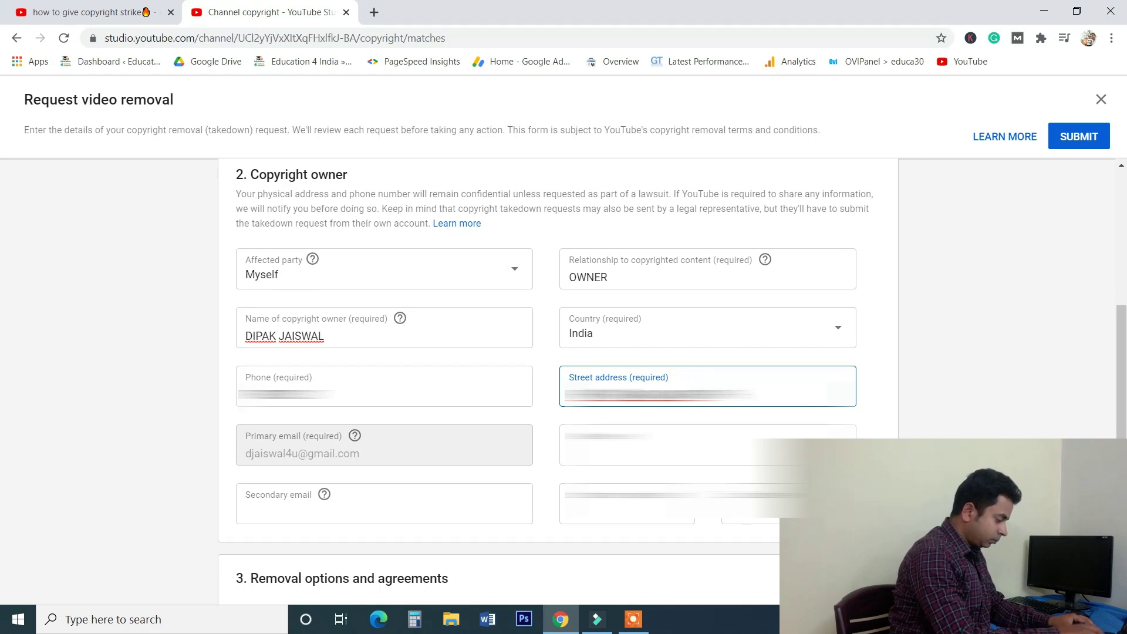
type(" New Delhi")
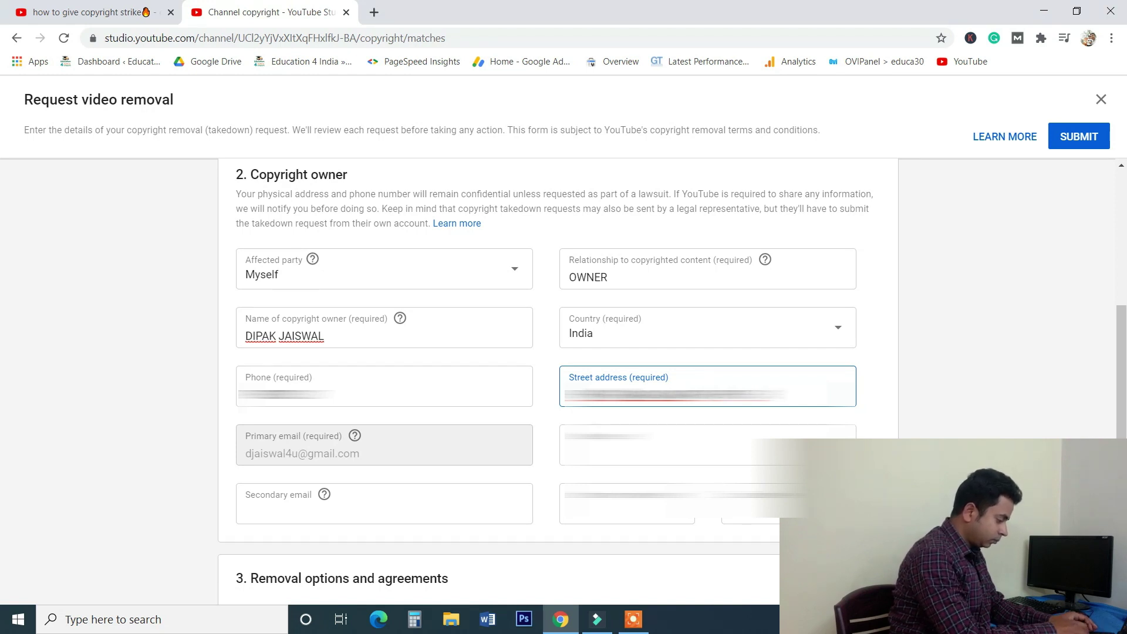
type(", 110")
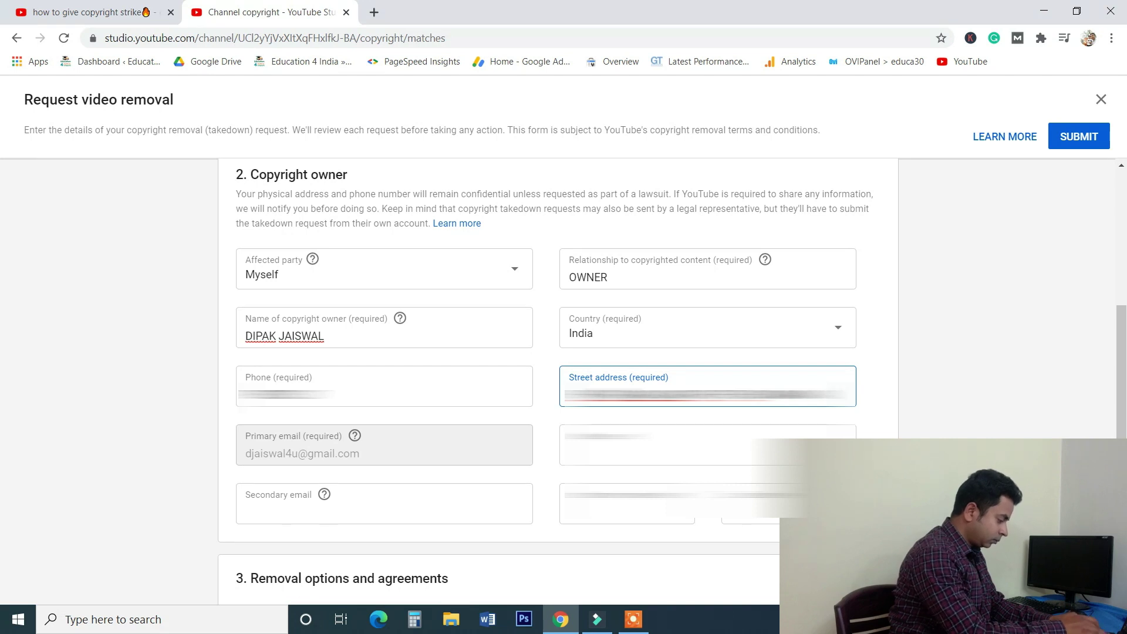
type("001")
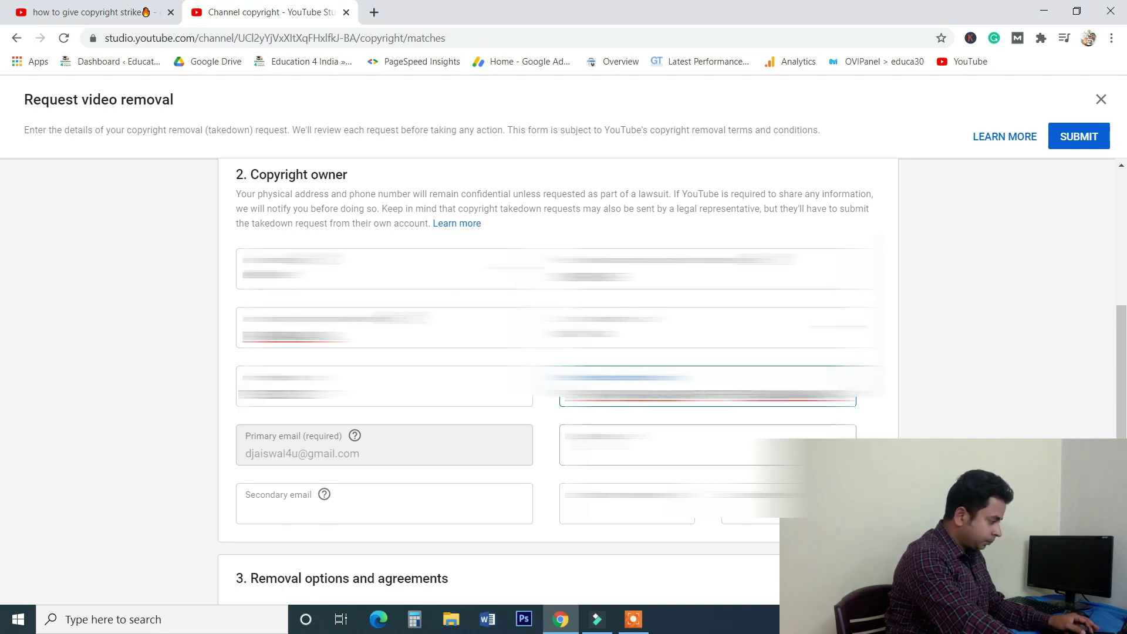
key("Tab")
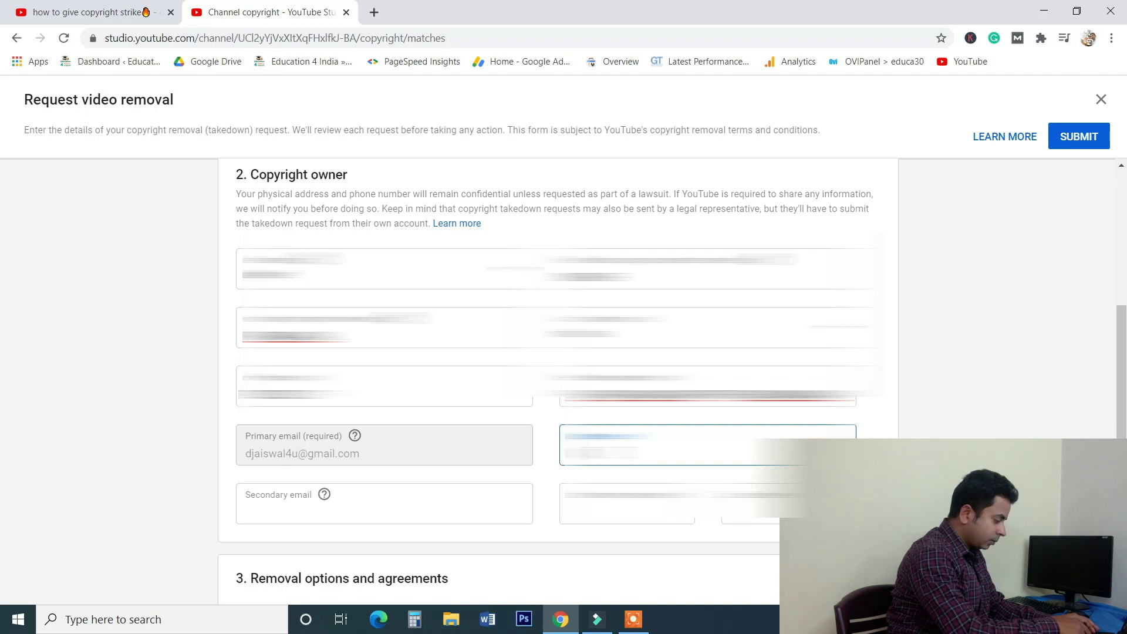
type("9810")
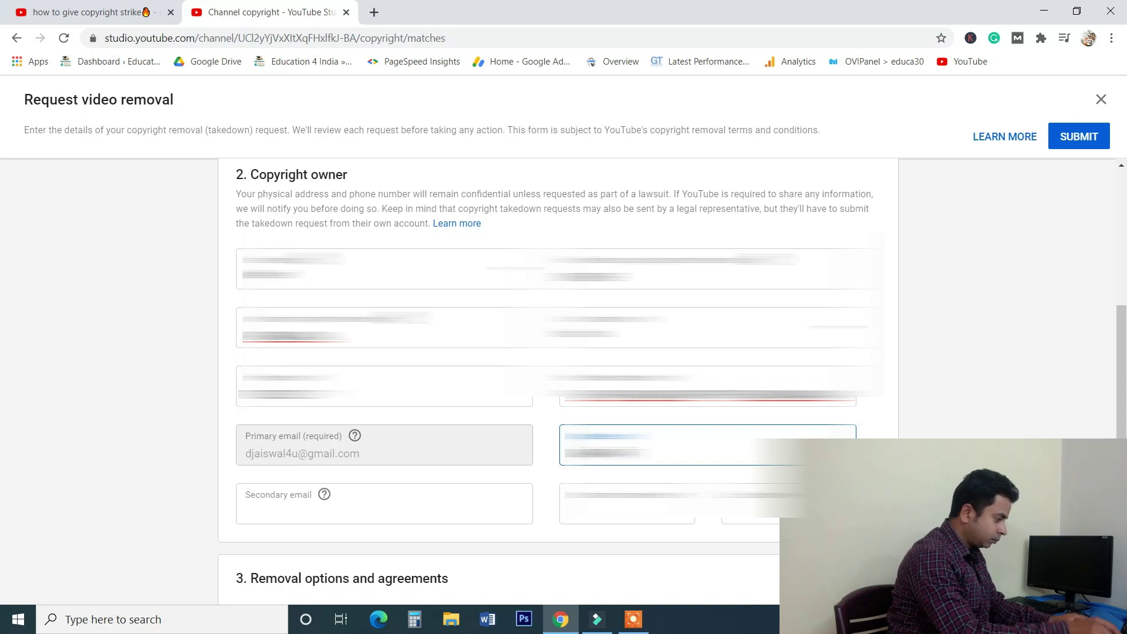
Move through the Secondary email, State or province and Zip code fields.
scroll(558, 382, "down", 3)
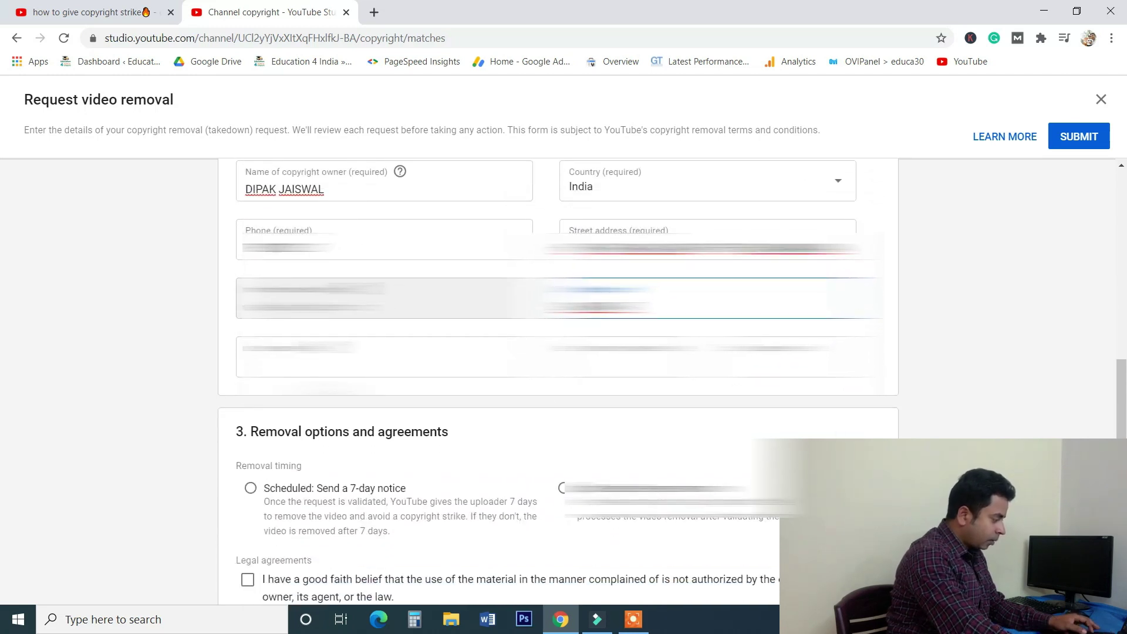
left_click(326, 368)
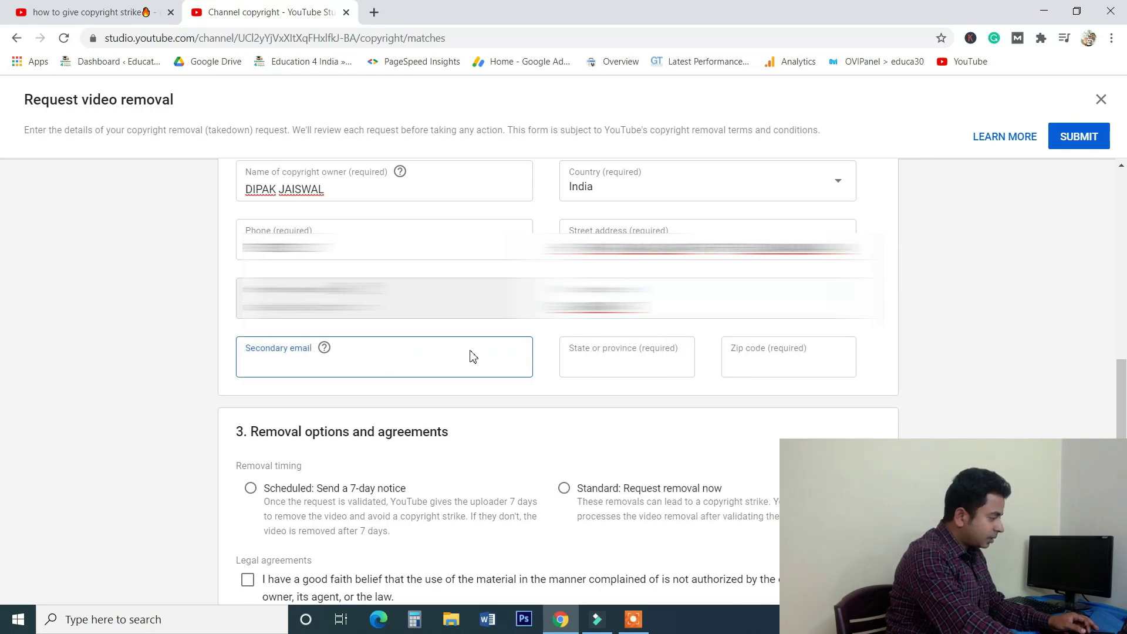
left_click(605, 365)
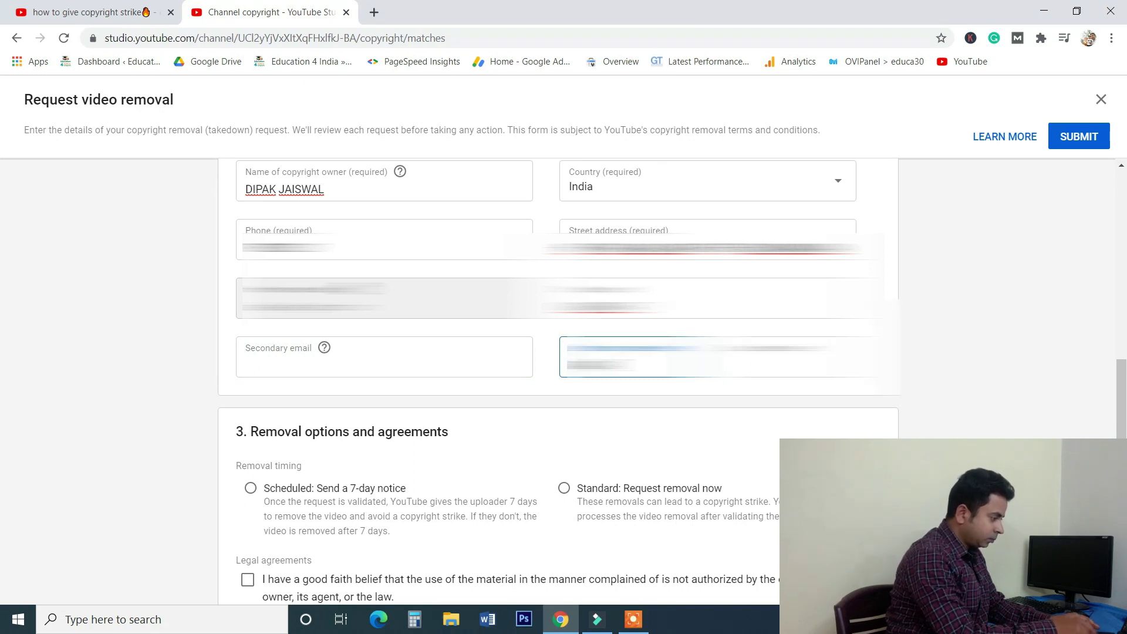
left_click(763, 358)
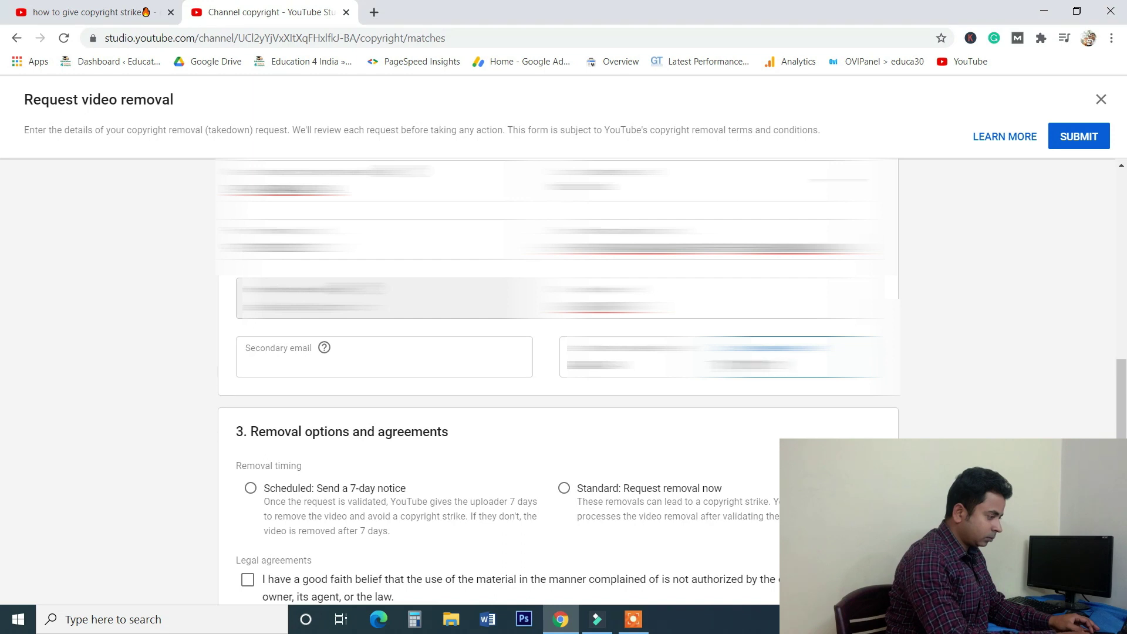
scroll(513, 395, "down", 3)
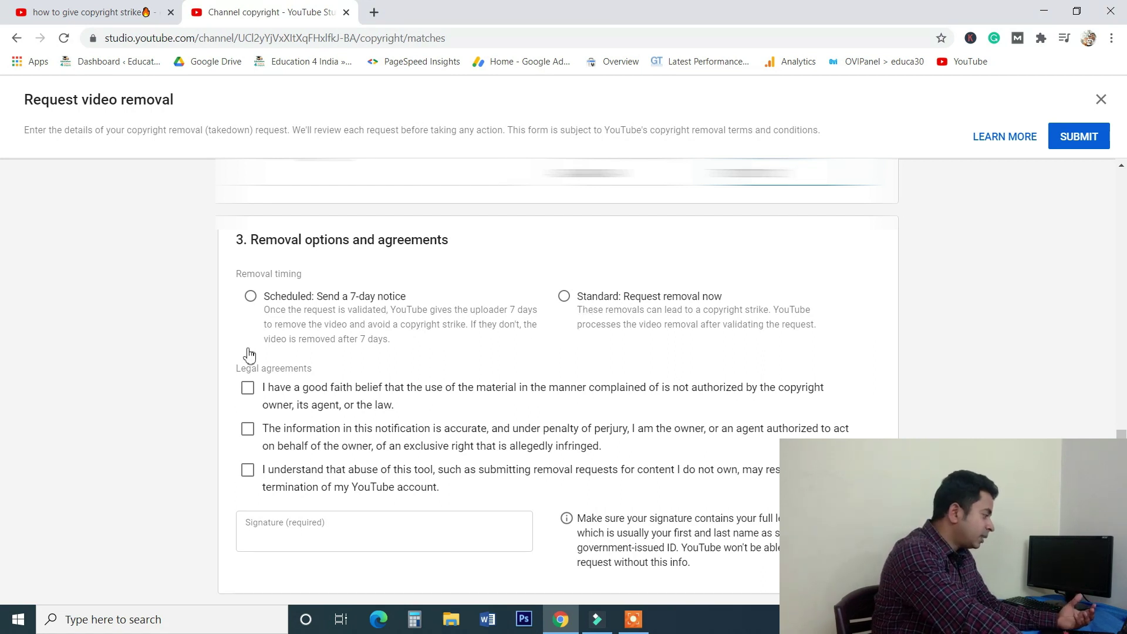
Pick 'Scheduled: Send a 7-day notice', tick all three legal agreements, and type the owner's full name as signature.
left_click(251, 297)
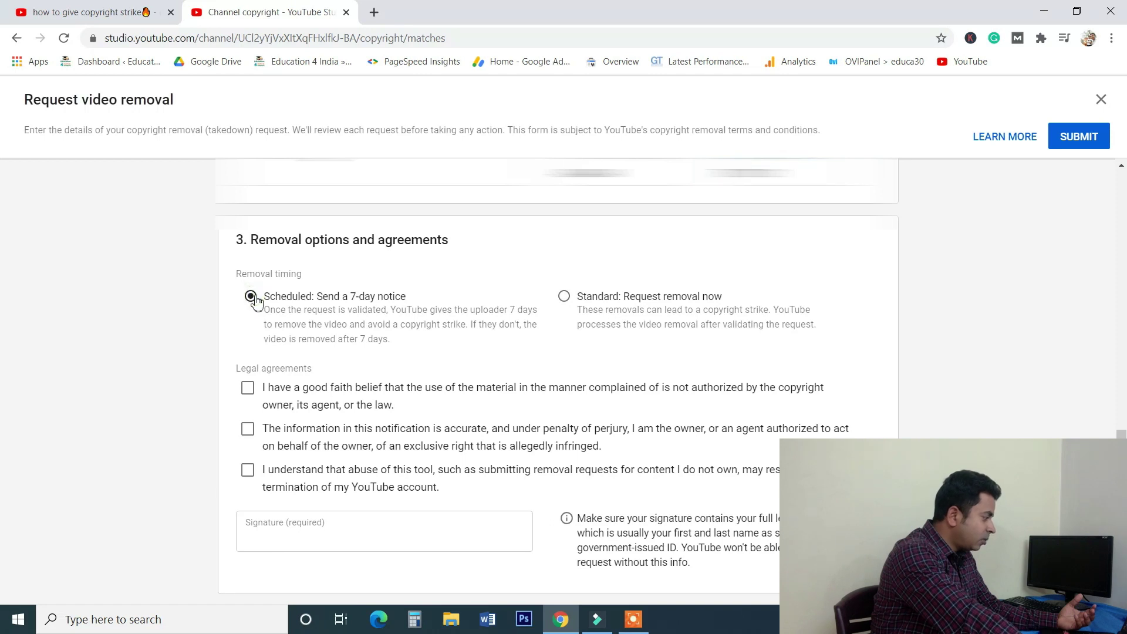
left_click(249, 389)
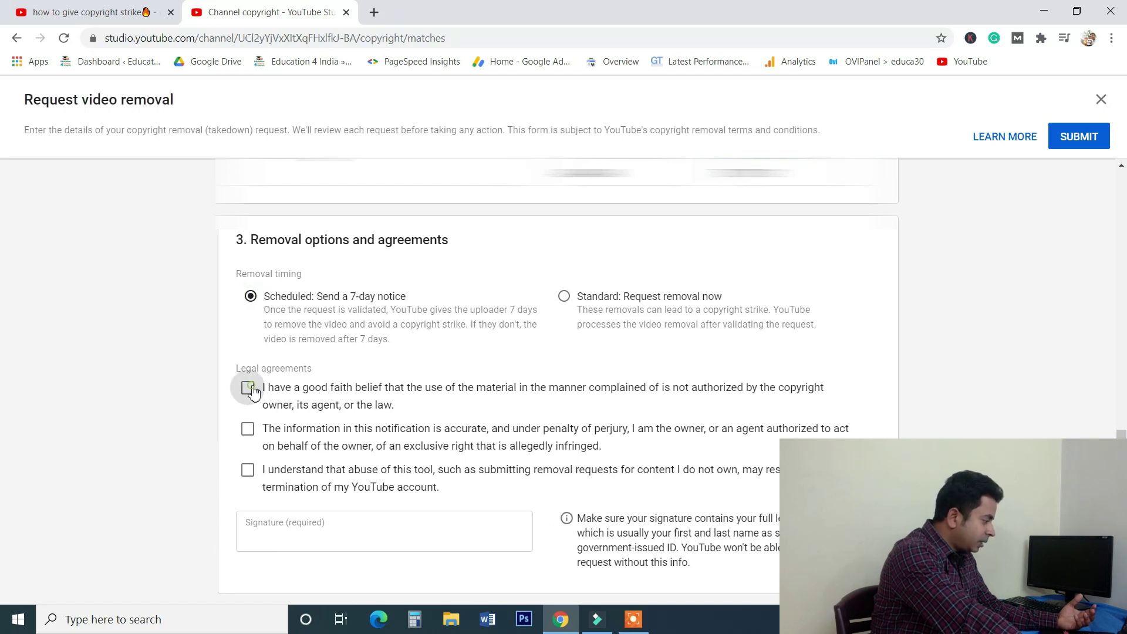
left_click(247, 429)
left_click(248, 469)
left_click(315, 537)
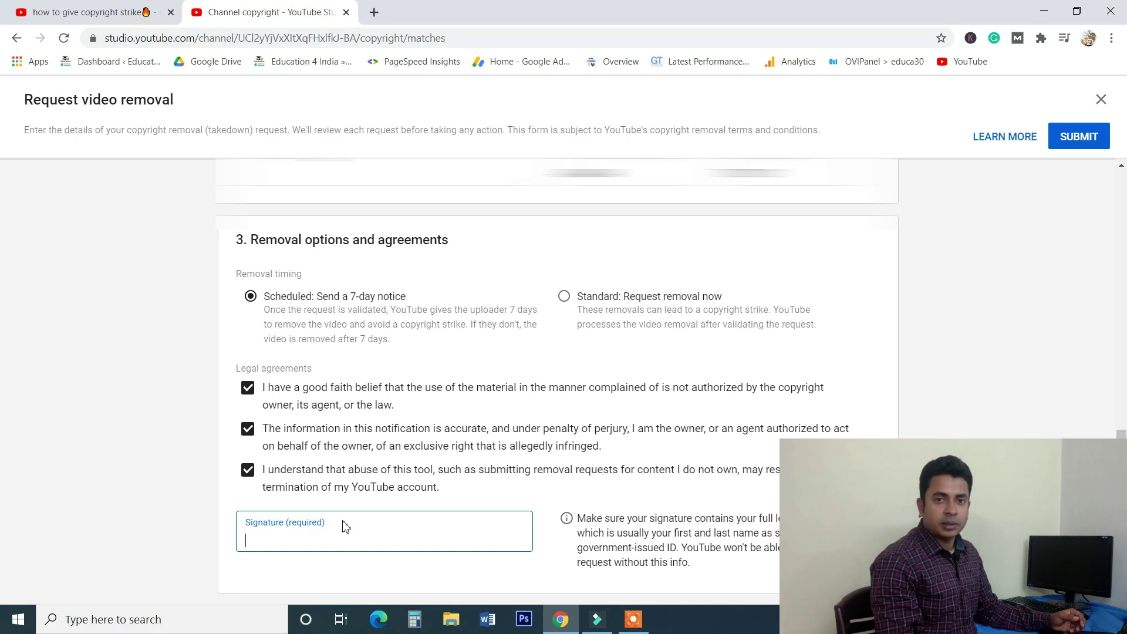
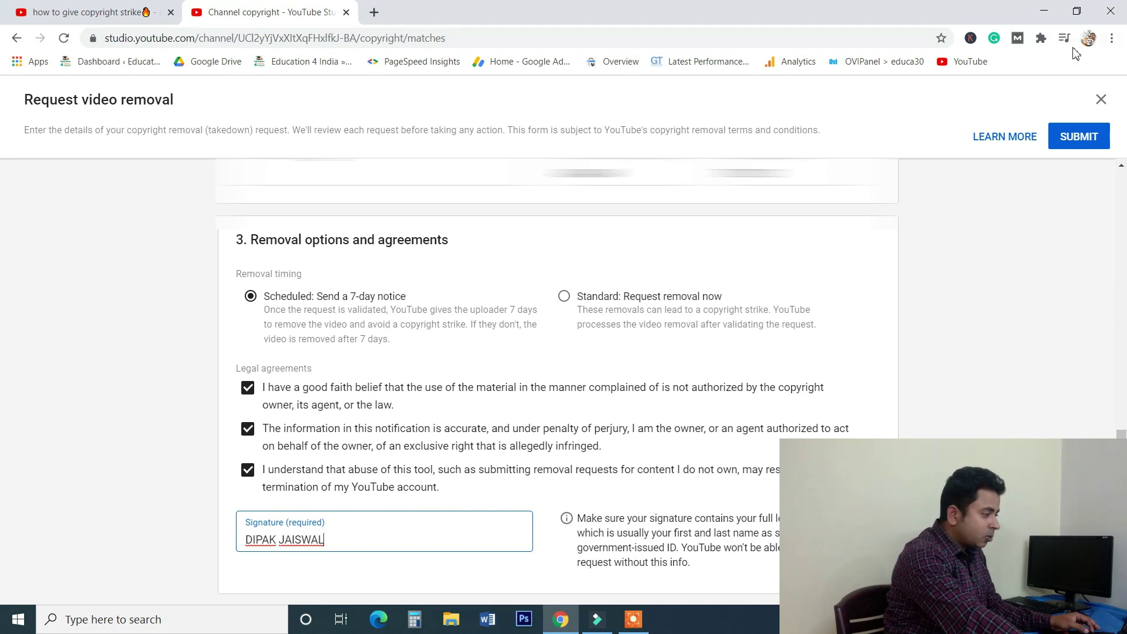
Submit the Request video removal form.
left_click(1062, 137)
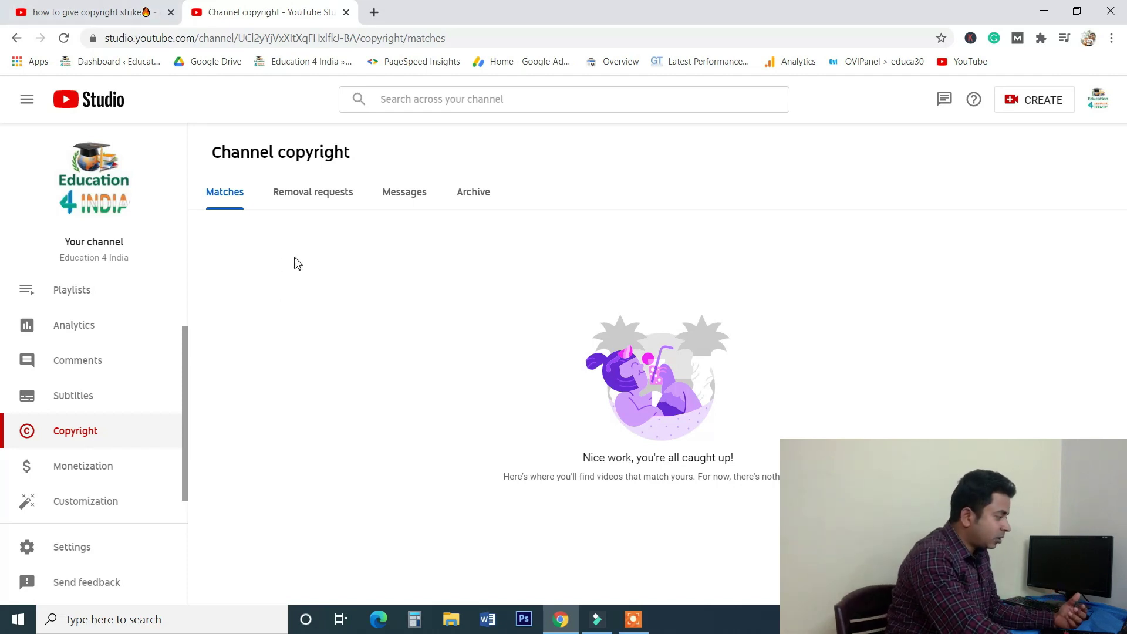
Check Removal requests shows the request In progress, then view the empty Messages tab.
left_click(322, 206)
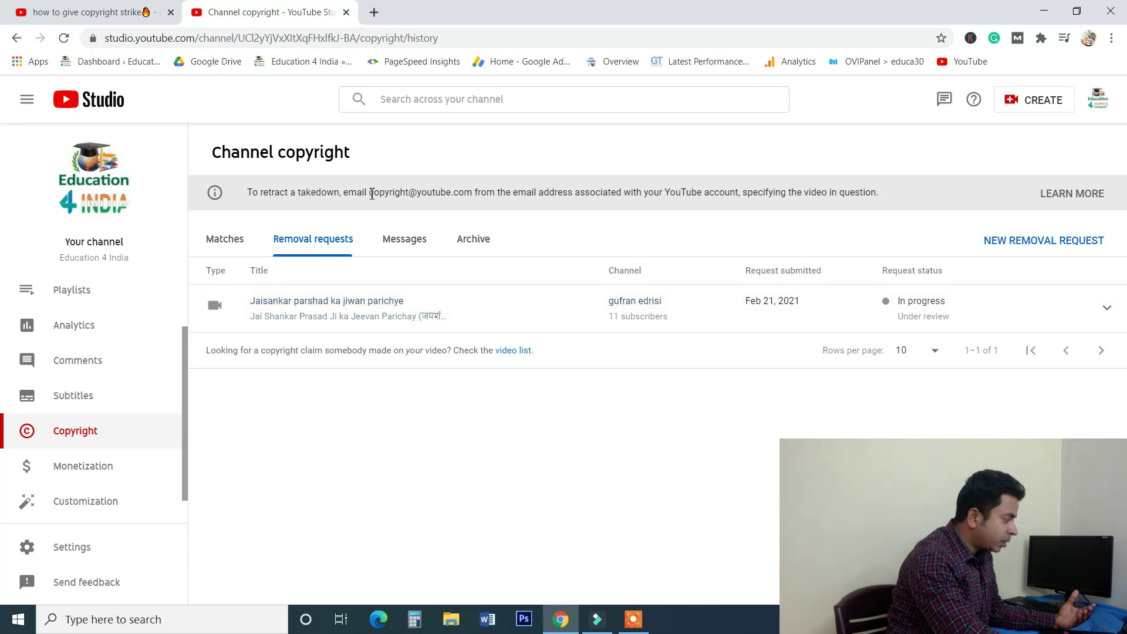
left_click_drag(370, 193, 482, 209)
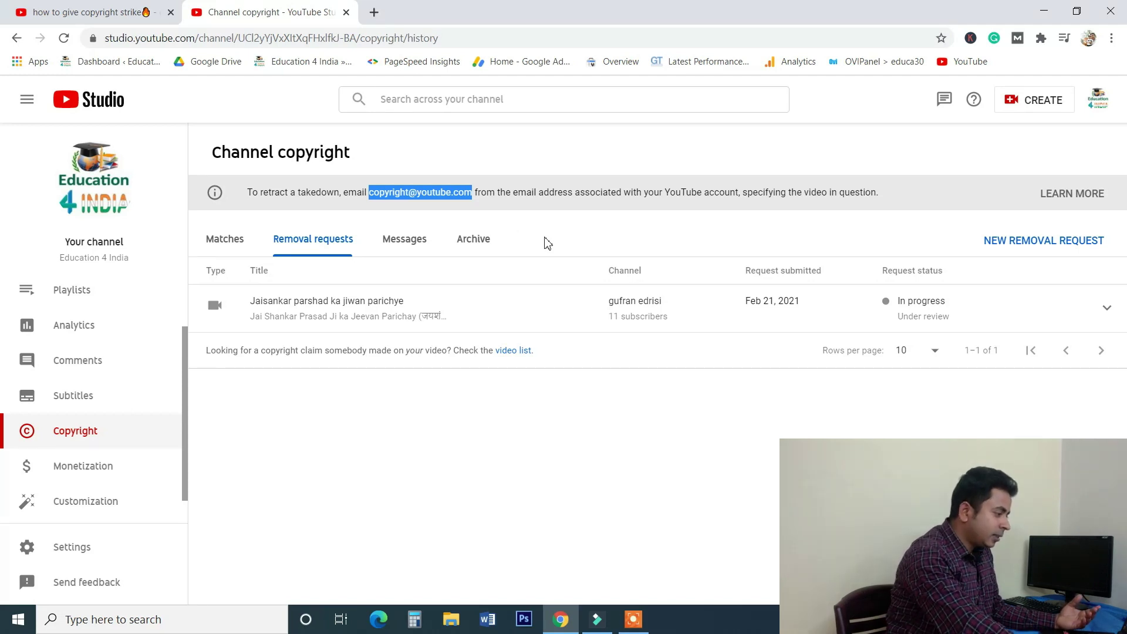
left_click(391, 432)
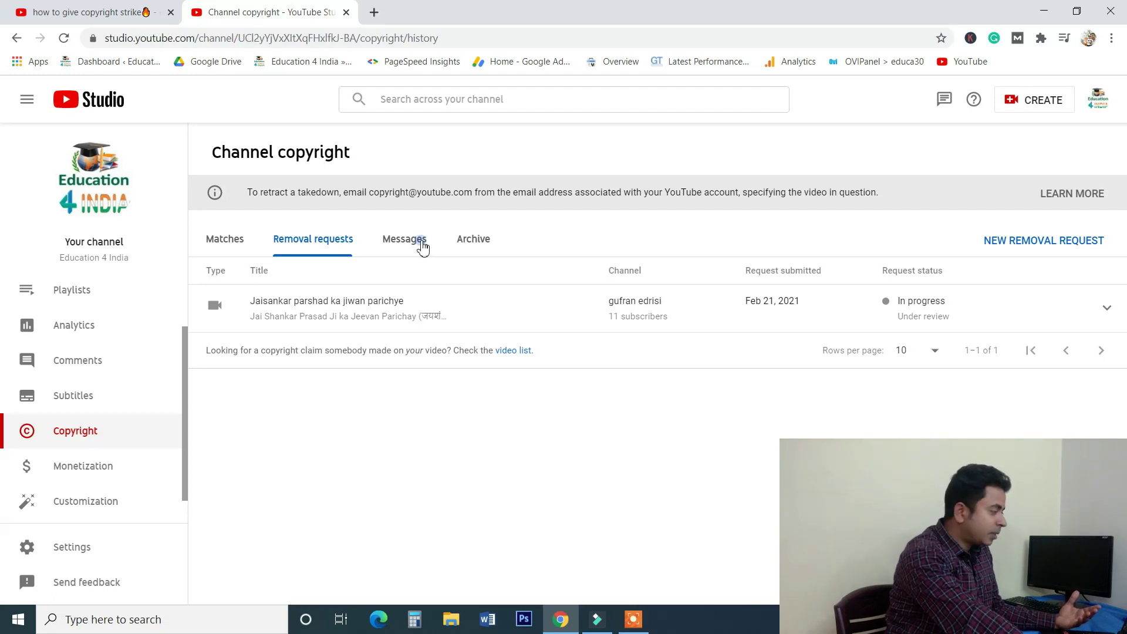
left_click(423, 247)
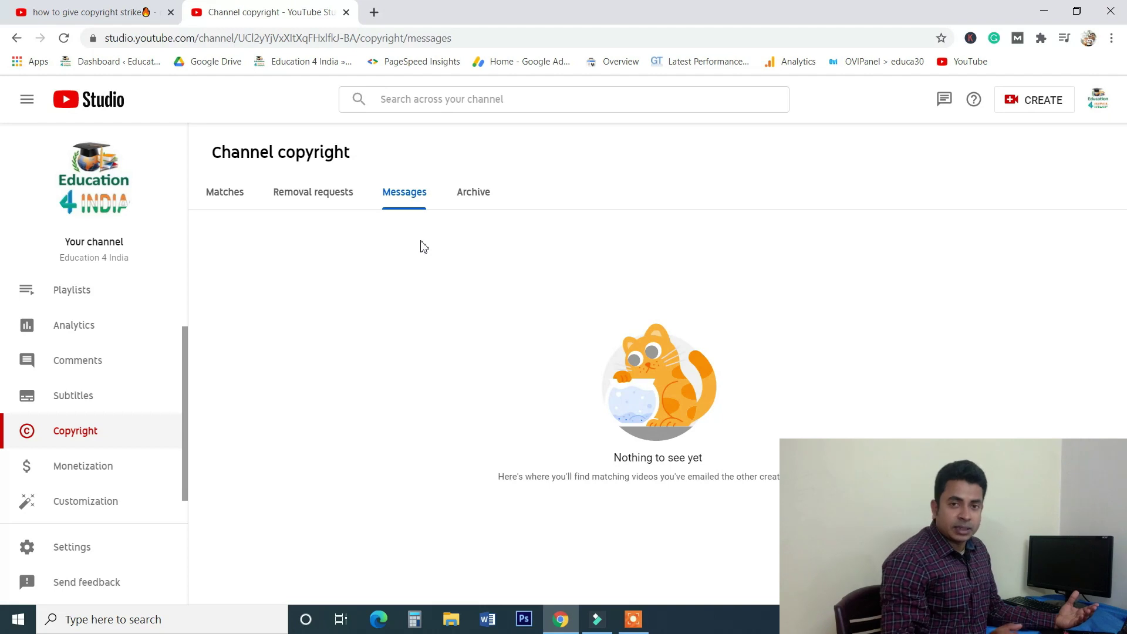